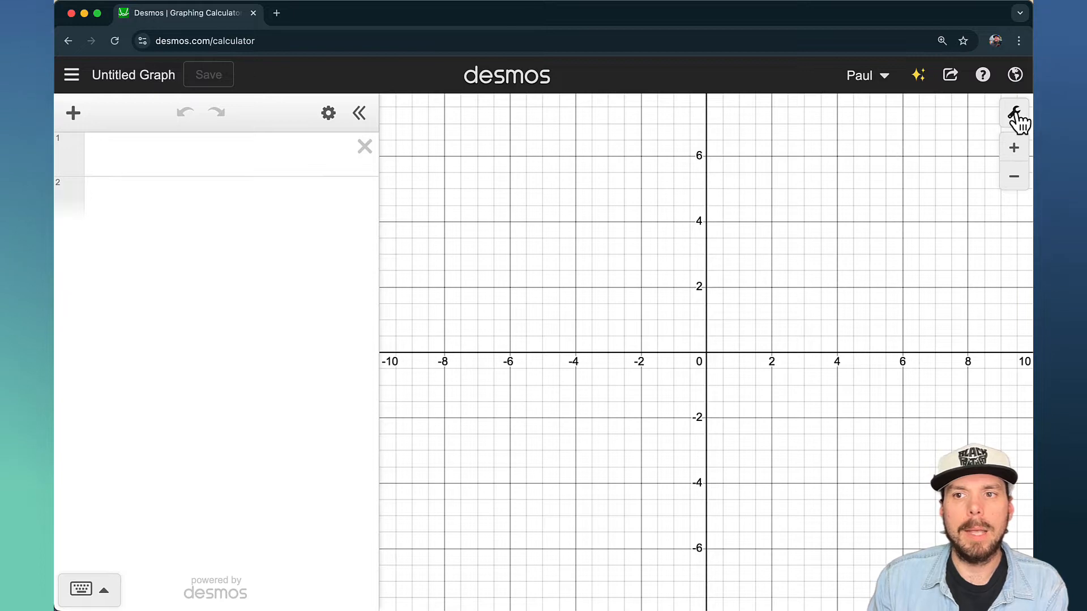
{"action": "left_click", "coordinate": [1014, 115]}
{"action": "left_click", "coordinate": [952, 78]}
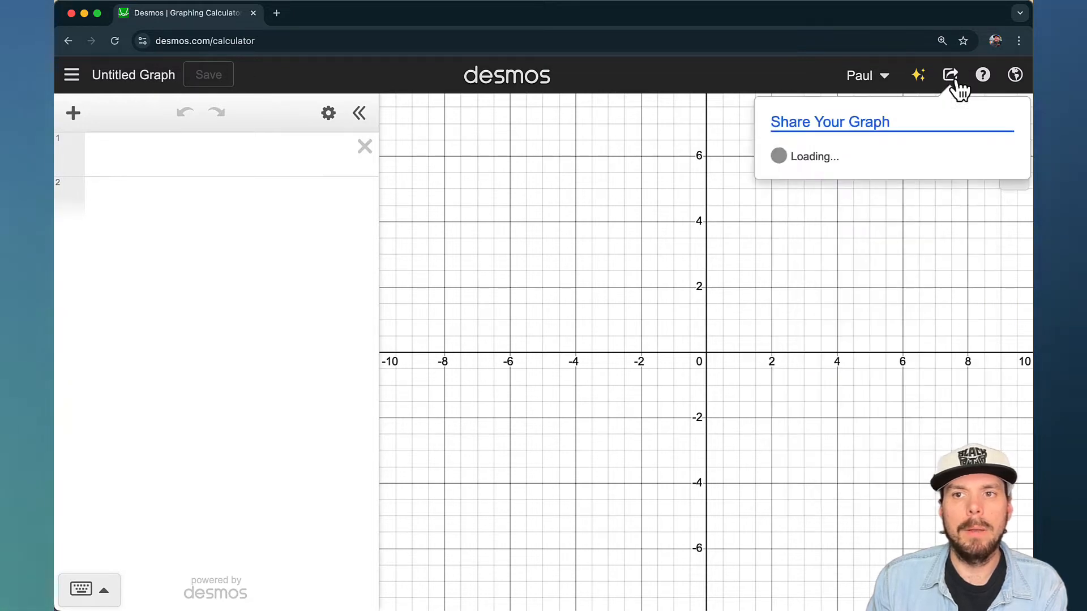
{"action": "left_click", "coordinate": [956, 83]}
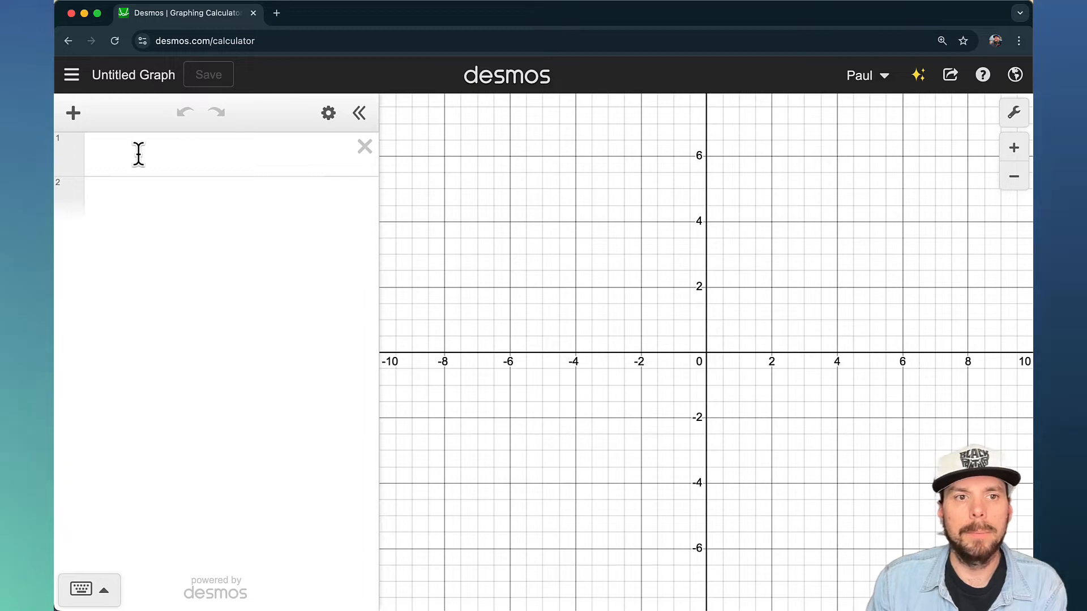
{"action": "left_click", "coordinate": [74, 113]}
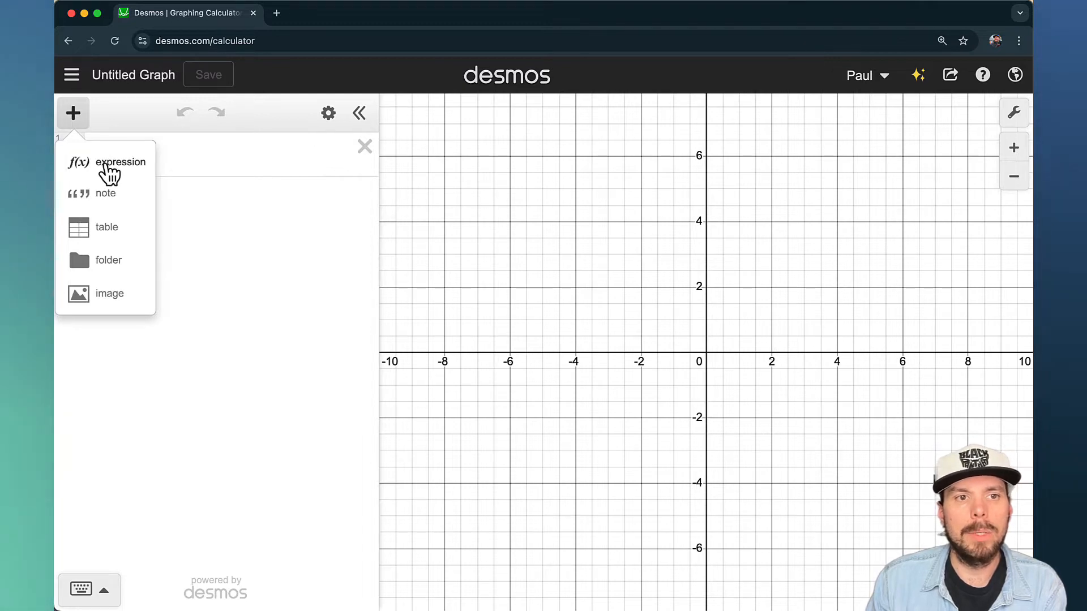
{"action": "left_click", "coordinate": [253, 146]}
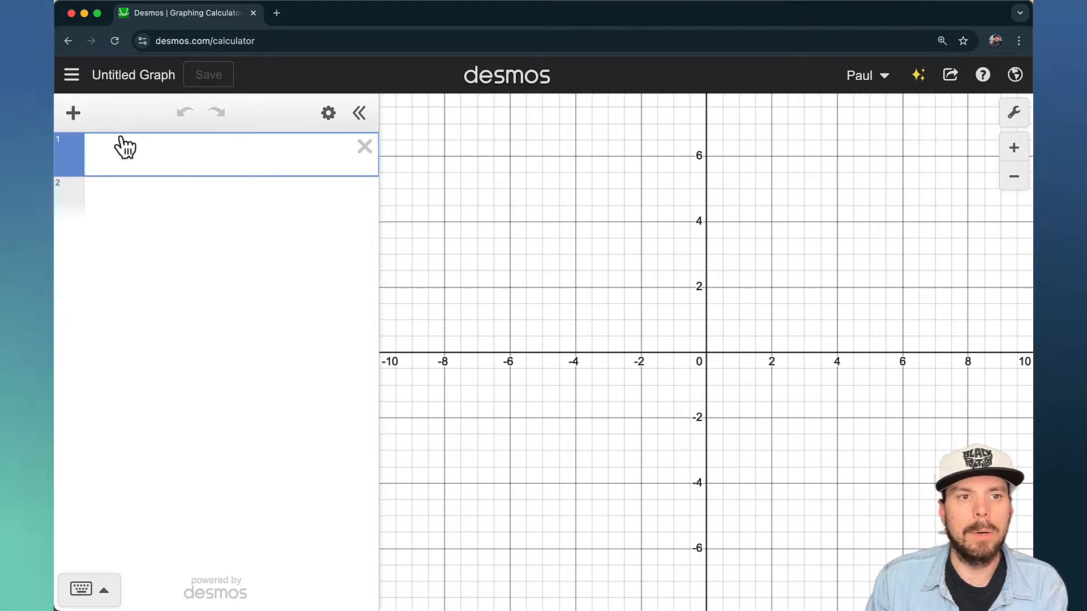
Step: Add five empty expression lines below the first one
{"action": "left_click", "coordinate": [104, 188]}
{"action": "left_click", "coordinate": [107, 233]}
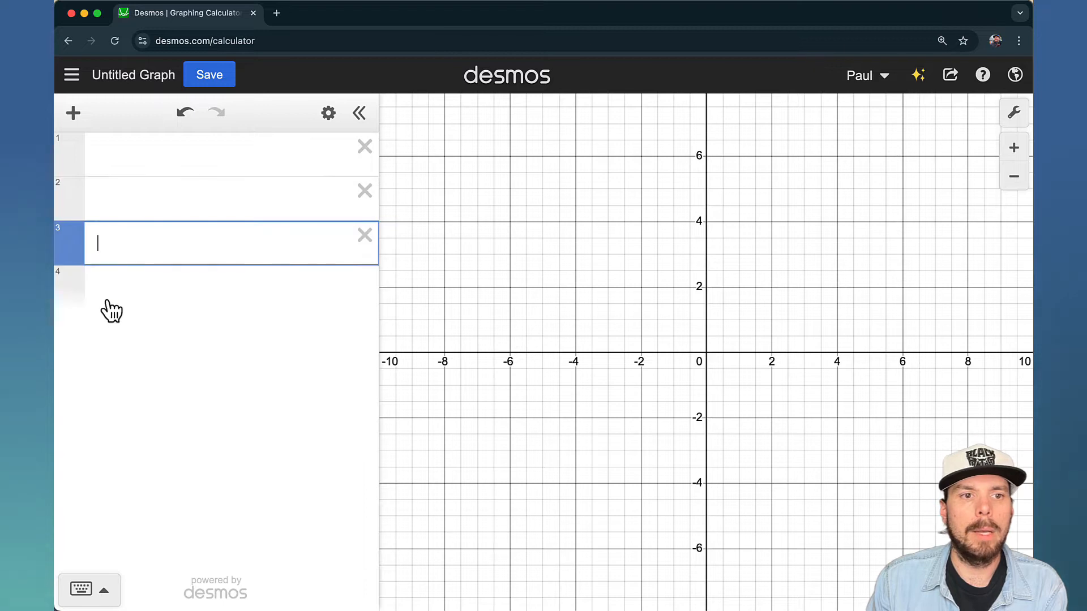
{"action": "left_click", "coordinate": [107, 293]}
{"action": "left_click", "coordinate": [109, 327]}
{"action": "left_click", "coordinate": [107, 373]}
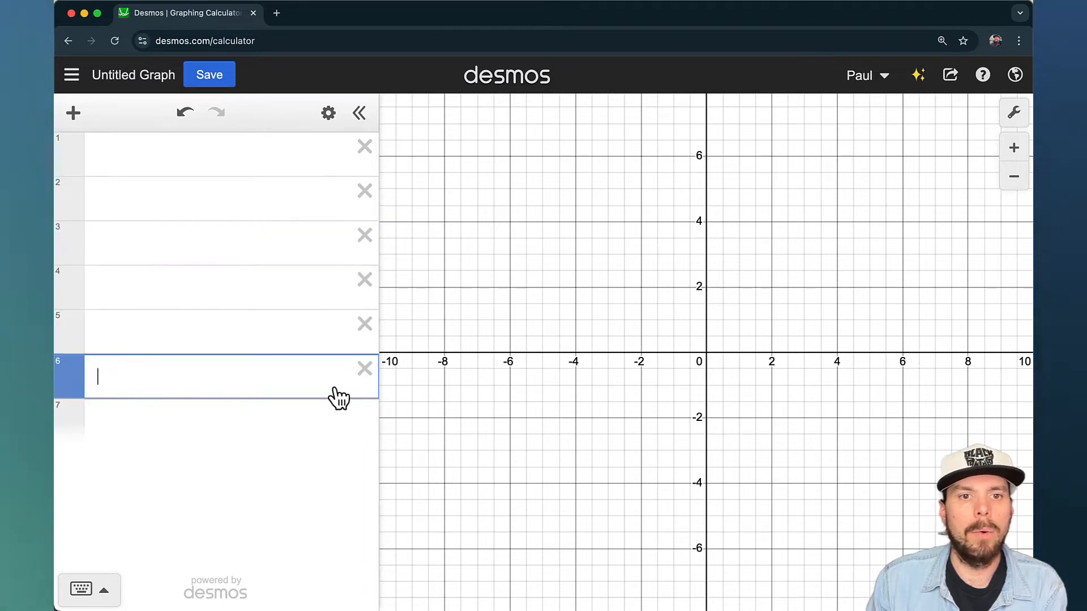
Step: Delete the five extra empty expression lines, keeping only the first line
{"action": "left_click", "coordinate": [367, 369]}
{"action": "left_click", "coordinate": [364, 323]}
{"action": "left_click", "coordinate": [365, 279]}
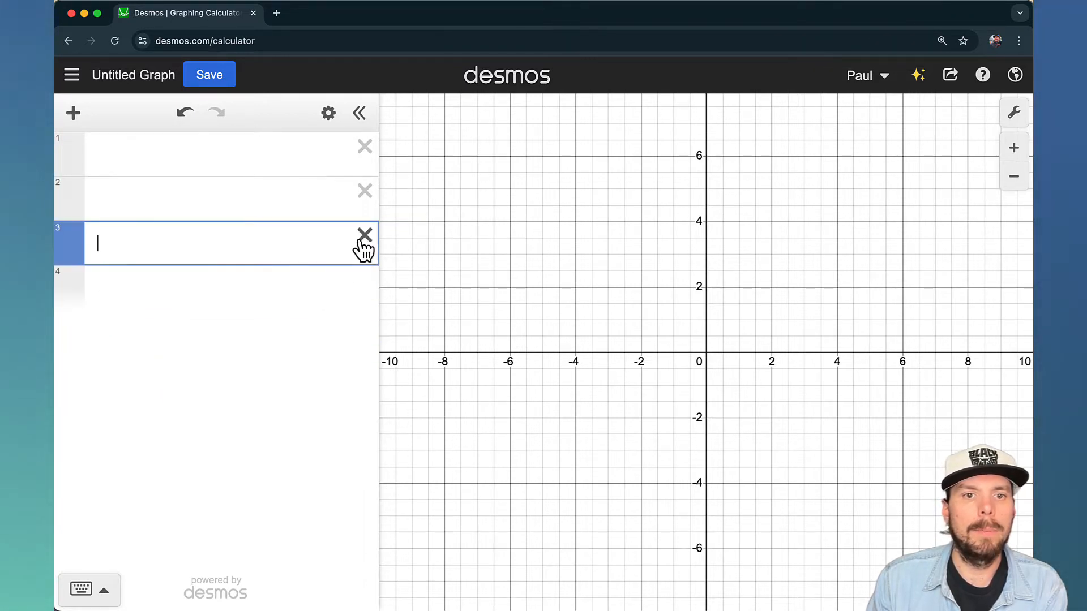
{"action": "left_click", "coordinate": [365, 235]}
{"action": "left_click", "coordinate": [364, 190]}
Step: Add a folder to the expression list and name it "Linear Tools"
{"action": "left_click", "coordinate": [86, 116]}
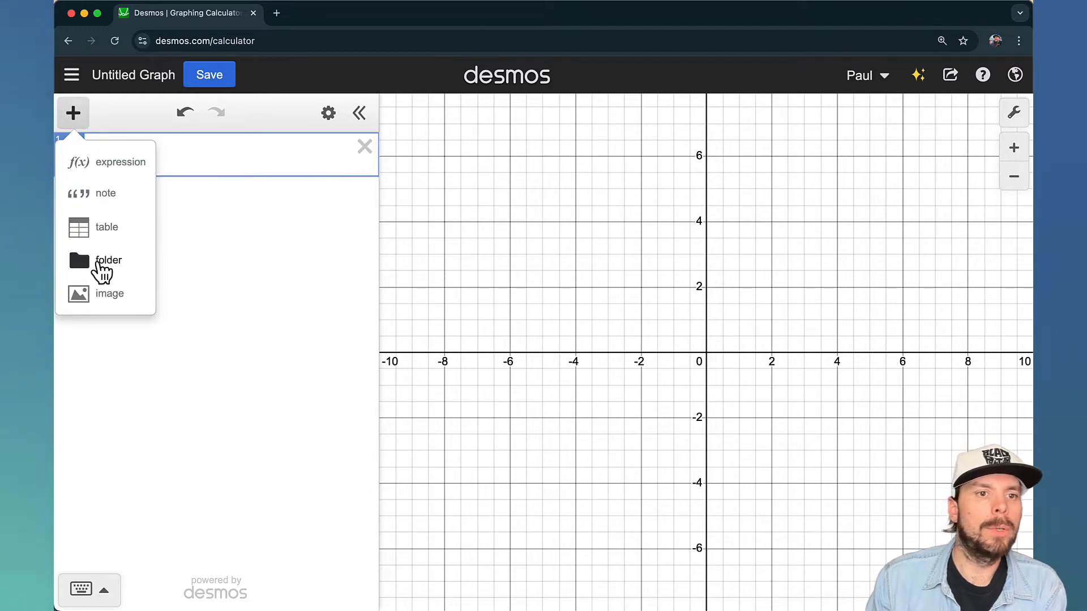
{"action": "left_click", "coordinate": [102, 259]}
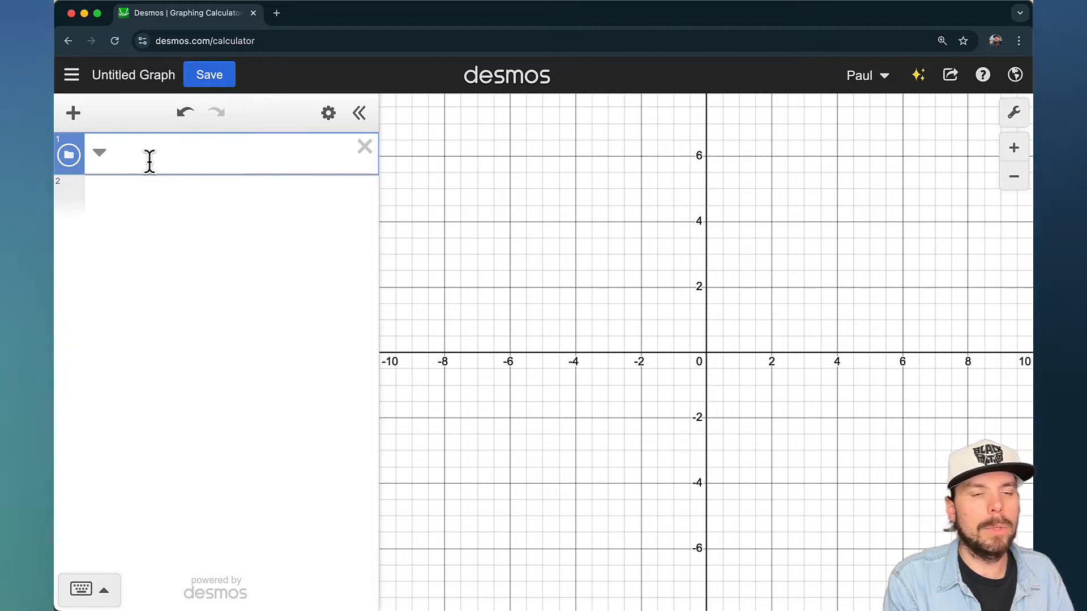
{"action": "type", "text": "Linear Tools"}
Step: Enter the equation 3x-6y=10 as the first expression inside the Linear Tools folder
{"action": "left_click", "coordinate": [174, 199]}
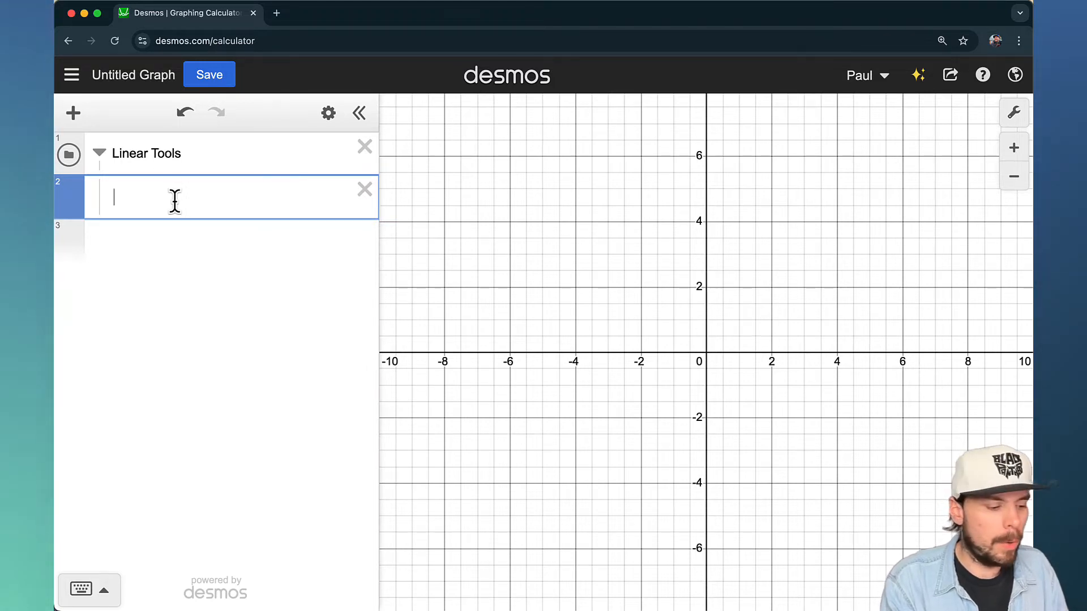
{"action": "type", "text": "3x"}
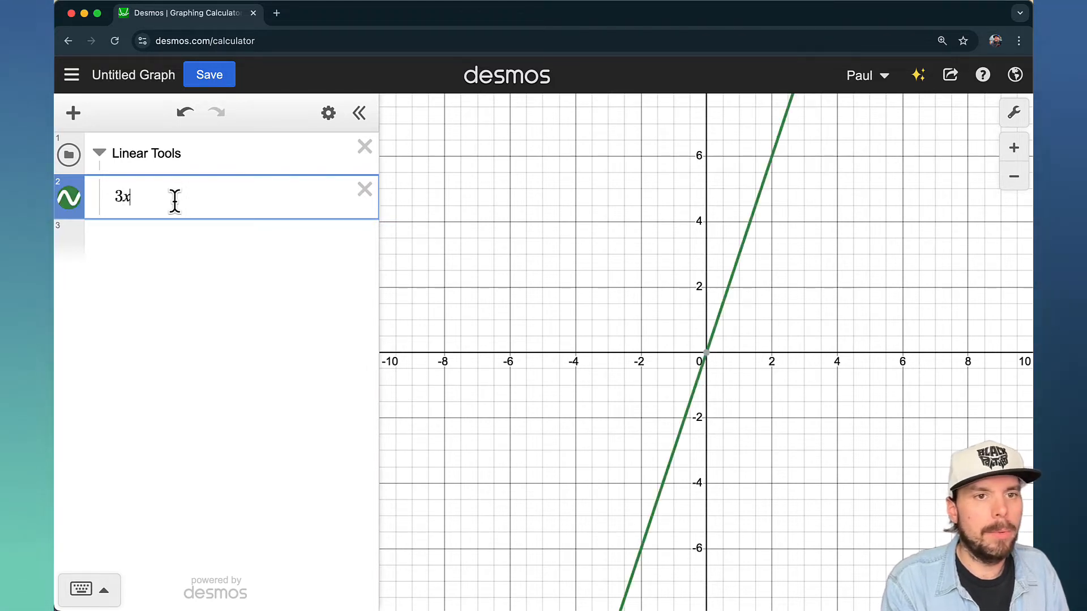
{"action": "type", "text": "-6y=1"}
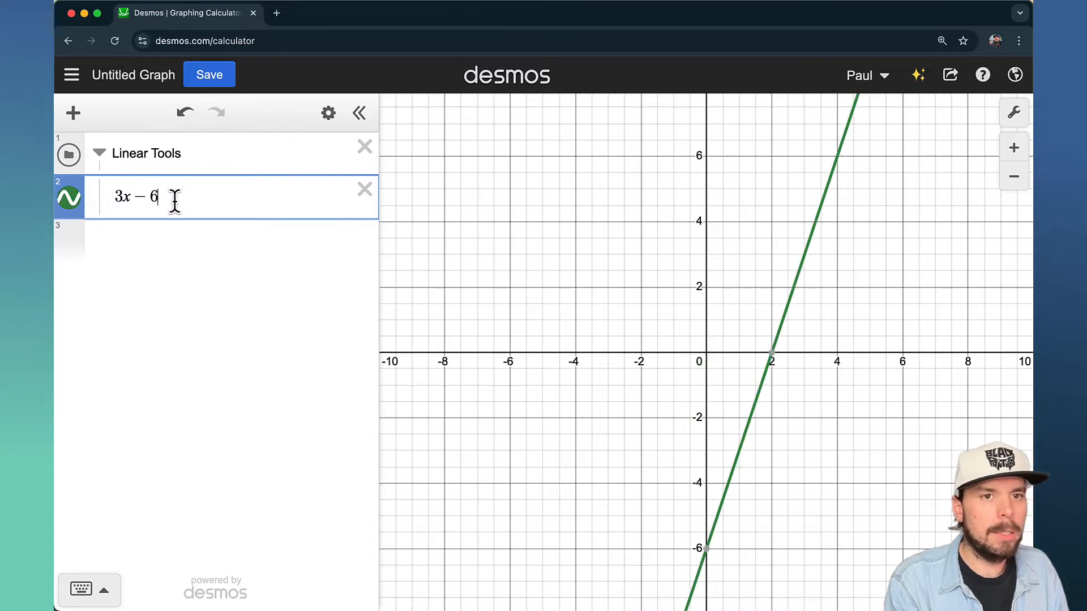
{"action": "type", "text": "0"}
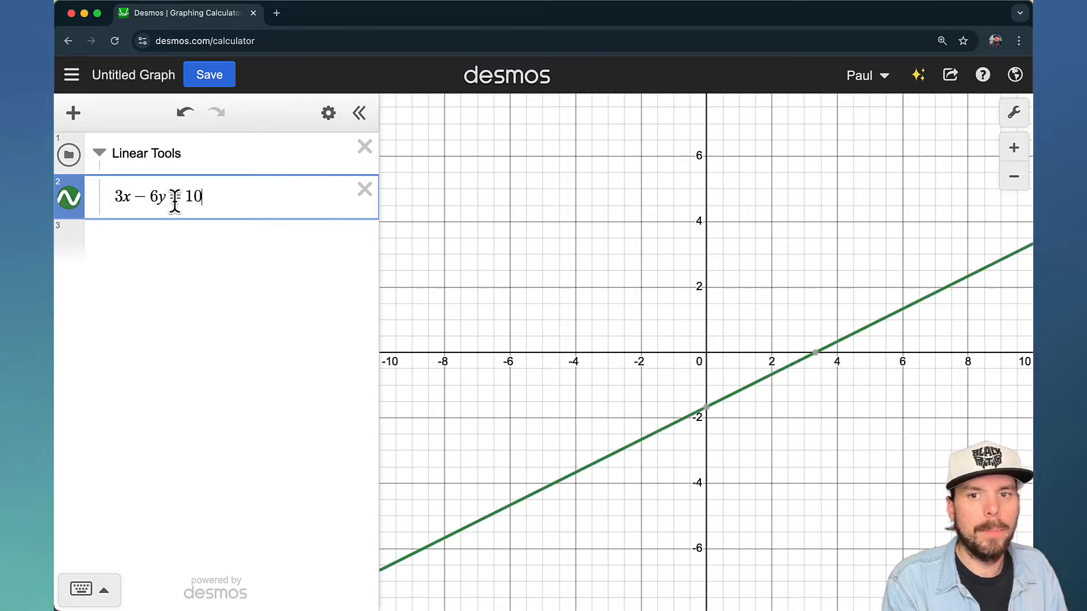
Step: Add the equation 4x-5y=-1 on a new line below the first equation
{"action": "key", "text": "Return"}
{"action": "type", "text": "4"}
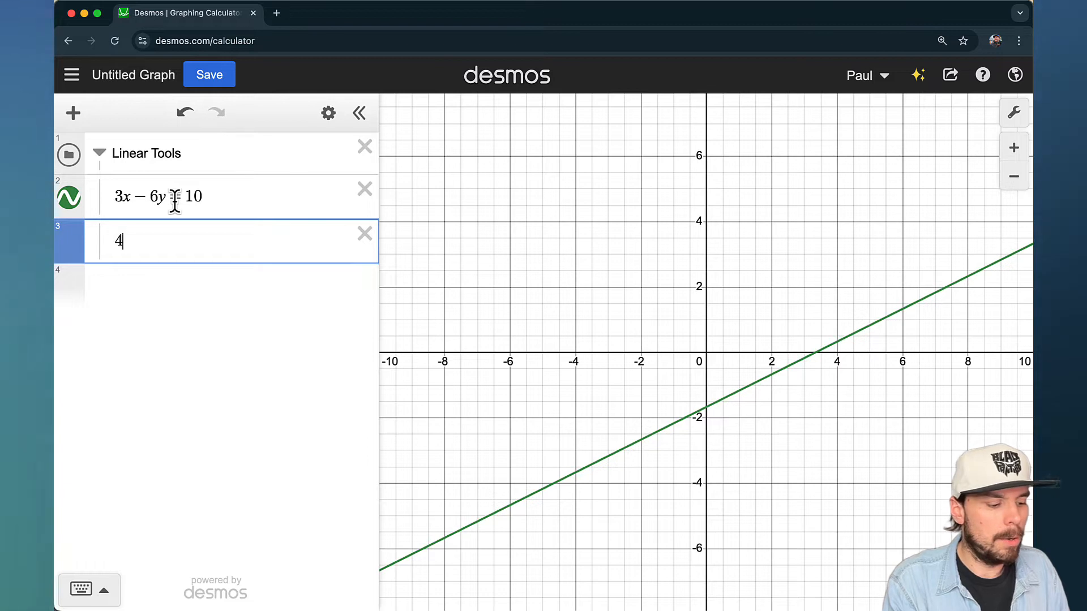
{"action": "type", "text": "x-5y"}
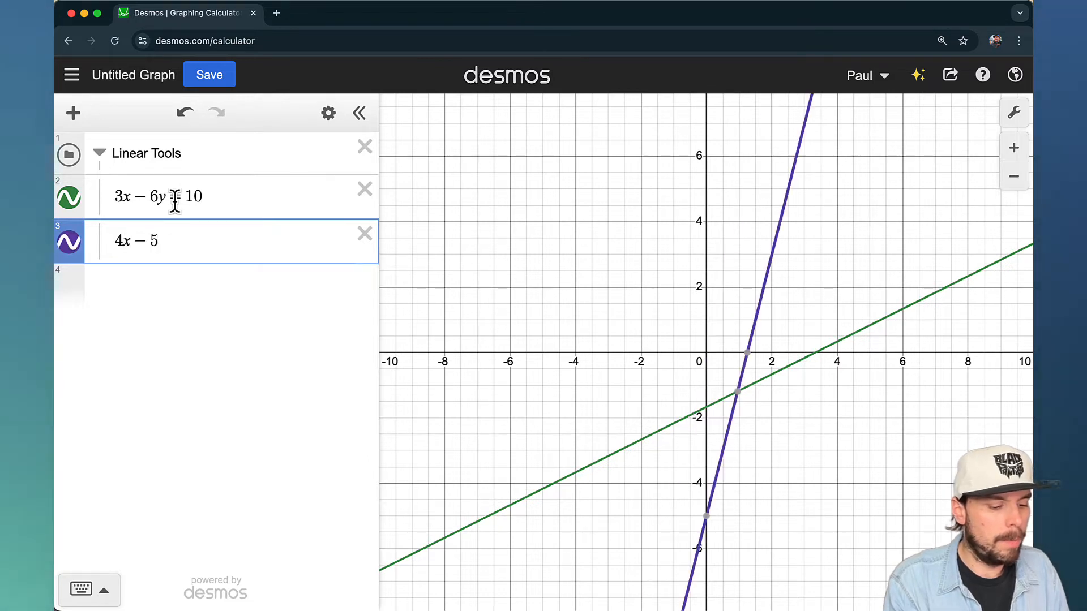
{"action": "type", "text": "=-1"}
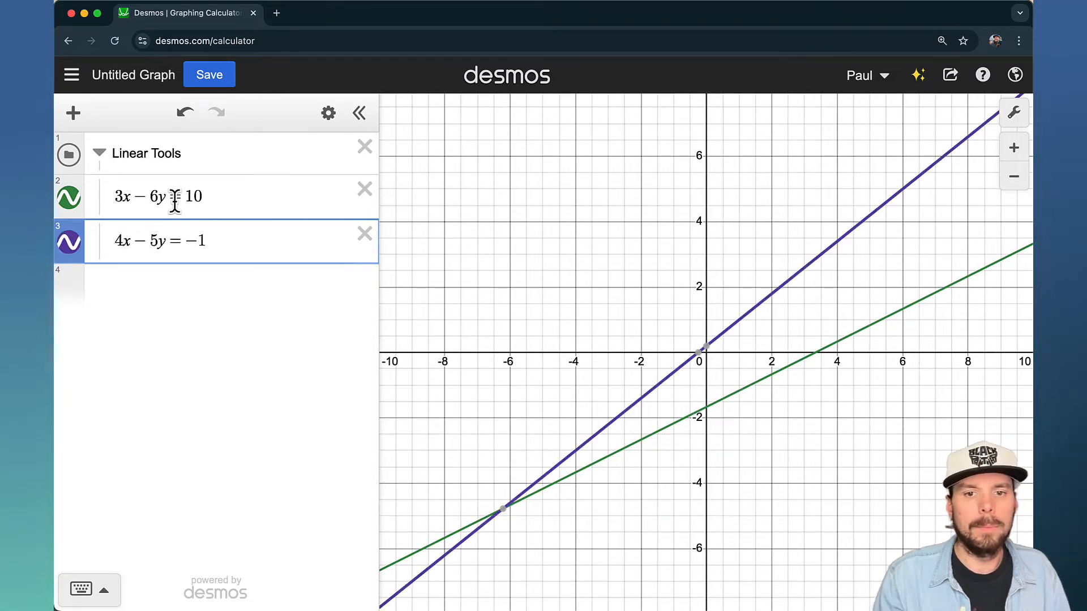
Step: Export the intersection point of the two lines to the expression list, turn on its label, and move it into the Linear Tools folder
{"action": "mouse_move", "coordinate": [507, 509]}
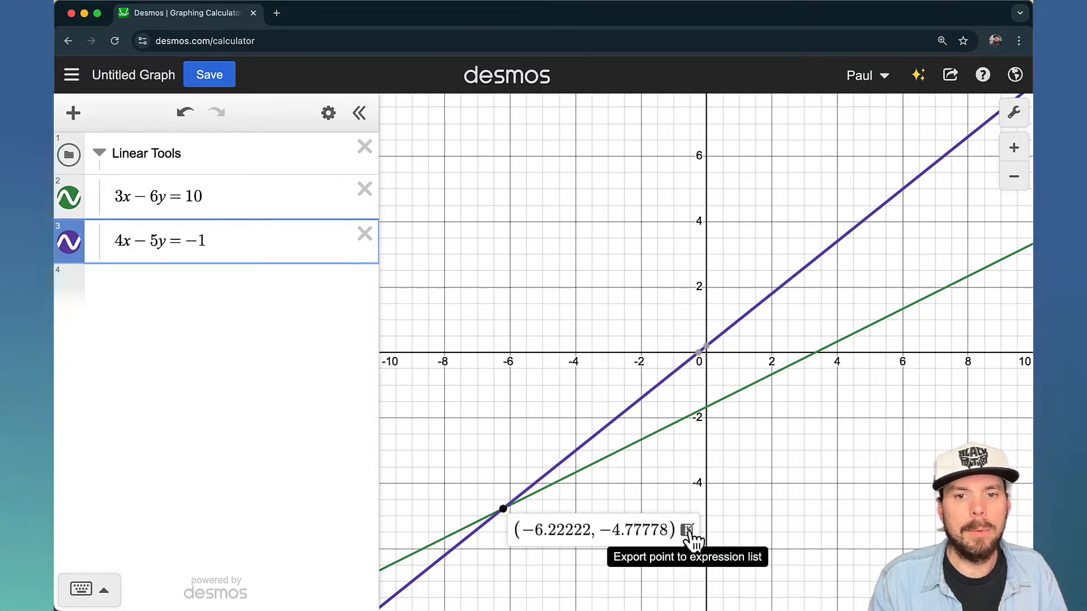
{"action": "left_click", "coordinate": [688, 530]}
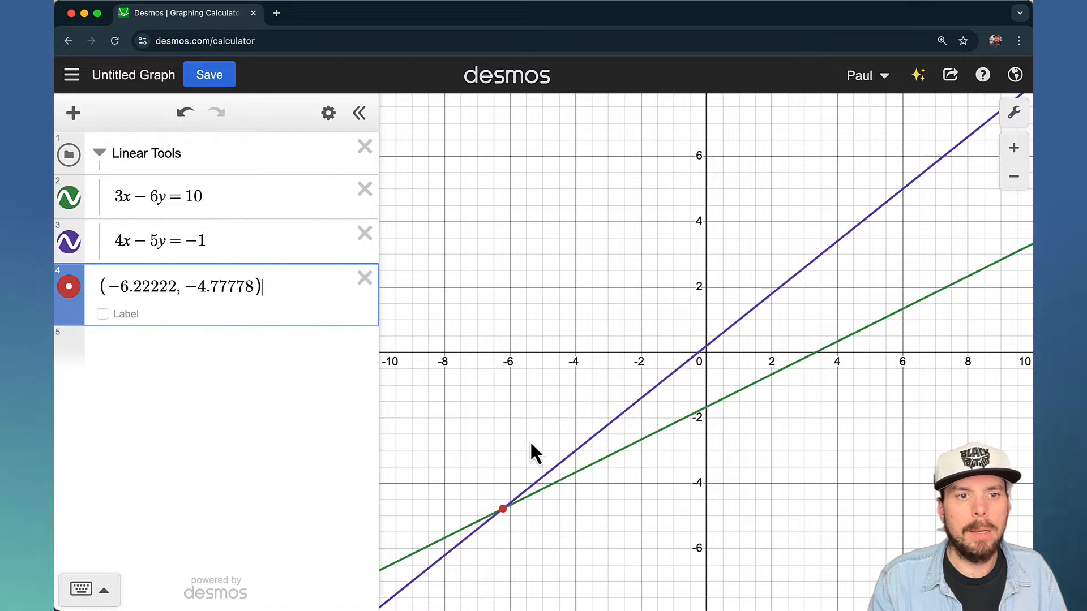
{"action": "left_click", "coordinate": [102, 315]}
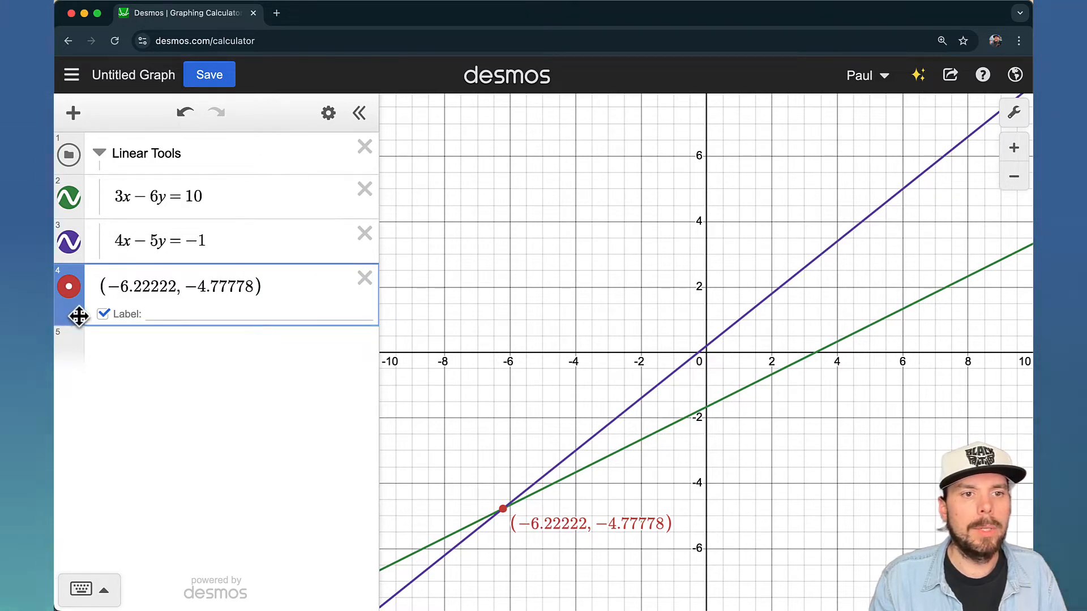
{"action": "left_click_drag", "start_coordinate": [79, 310], "coordinate": [154, 318]}
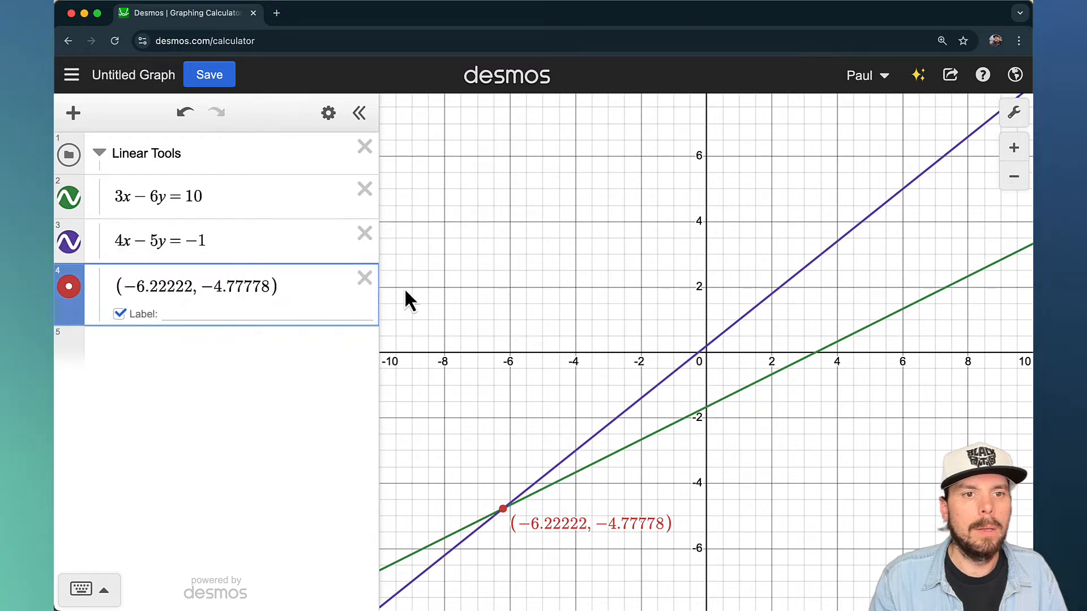
Step: Collapse the Linear Tools folder and toggle the visibility of its graphs, leaving them all hidden
{"action": "left_click", "coordinate": [98, 154]}
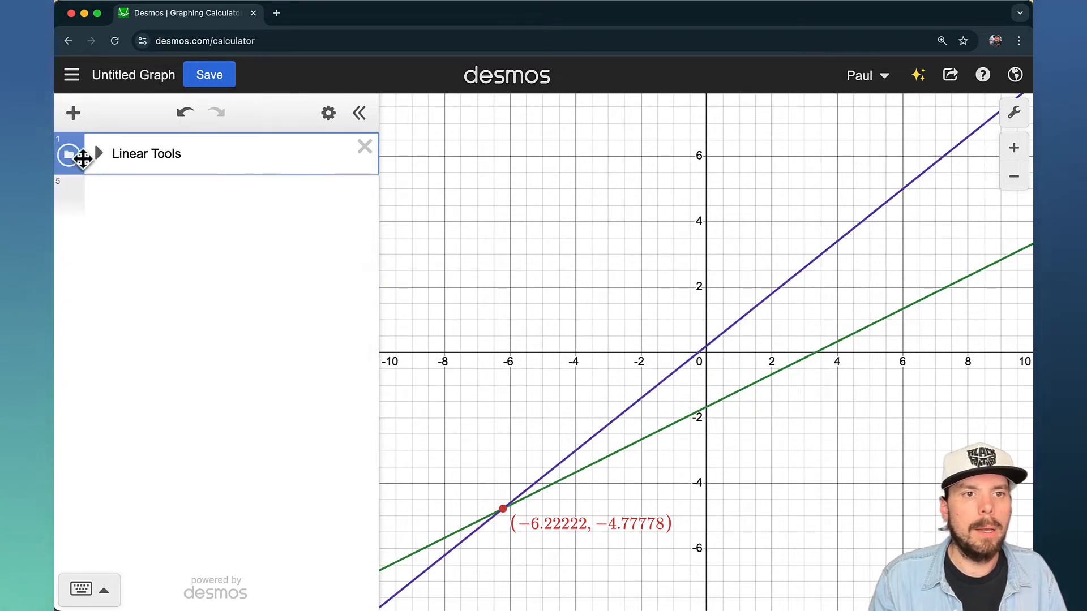
{"action": "left_click", "coordinate": [69, 154]}
{"action": "left_click", "coordinate": [69, 154]}
{"action": "left_click", "coordinate": [69, 155]}
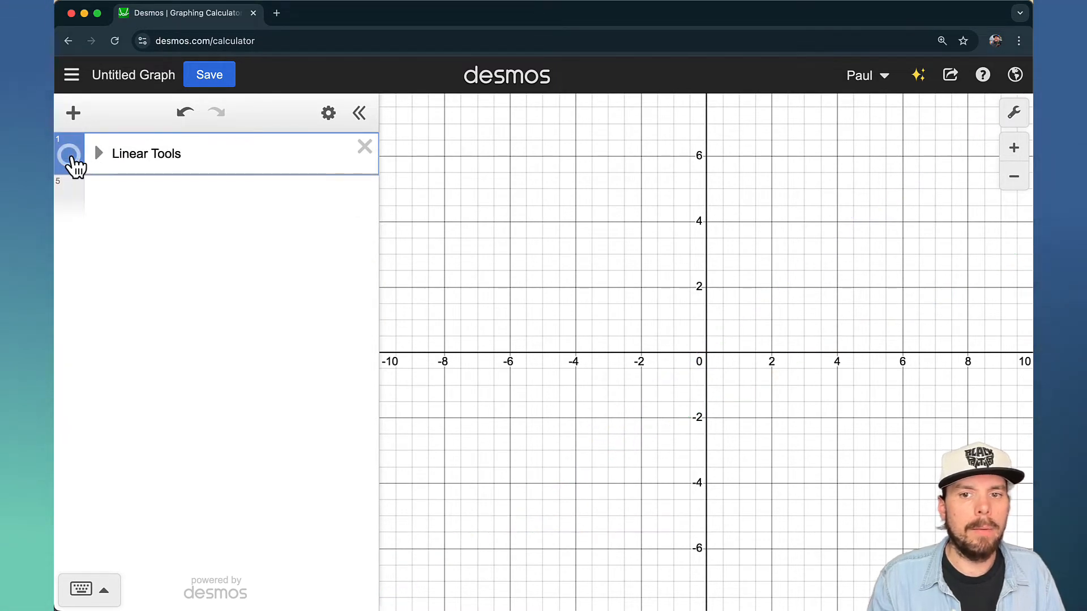
{"action": "left_click", "coordinate": [69, 154]}
{"action": "left_click", "coordinate": [69, 154]}
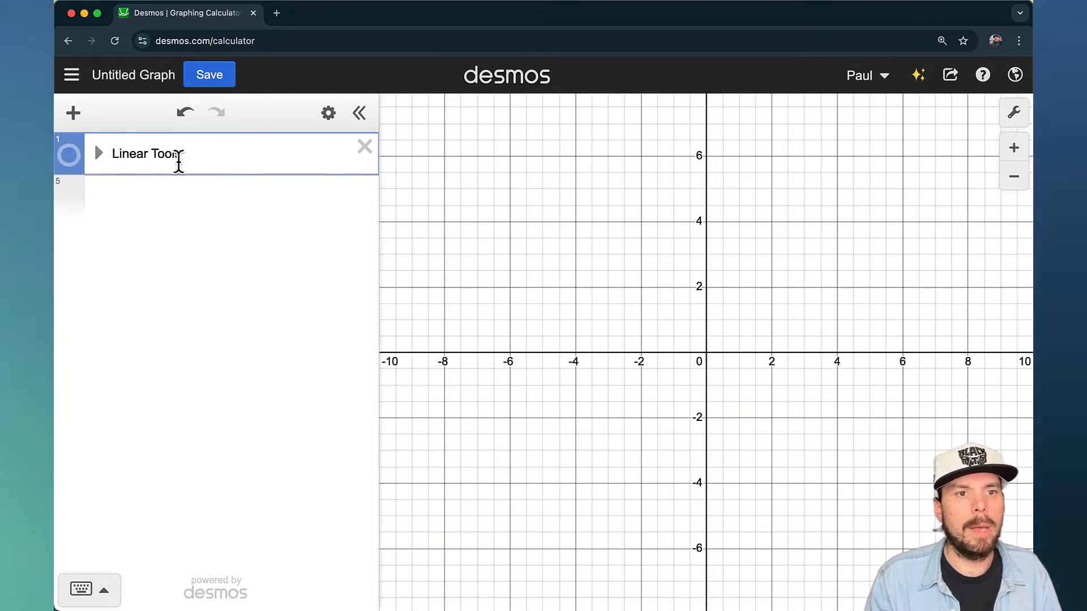
Step: Add a second, unnamed folder below Linear Tools and expand the Linear Tools folder
{"action": "left_click", "coordinate": [71, 115]}
{"action": "left_click", "coordinate": [80, 264]}
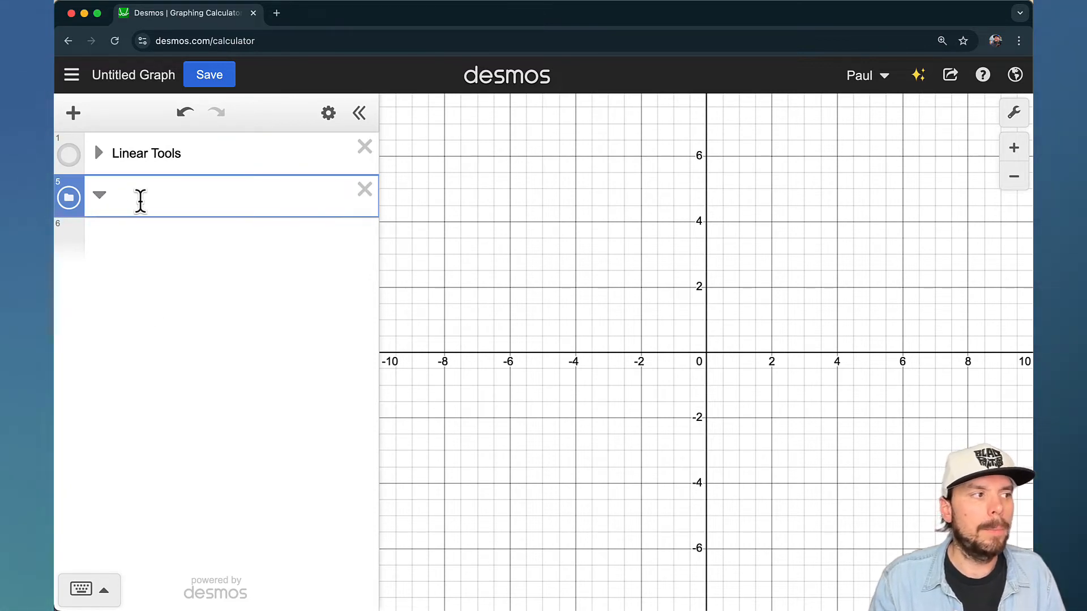
{"action": "left_click", "coordinate": [99, 153]}
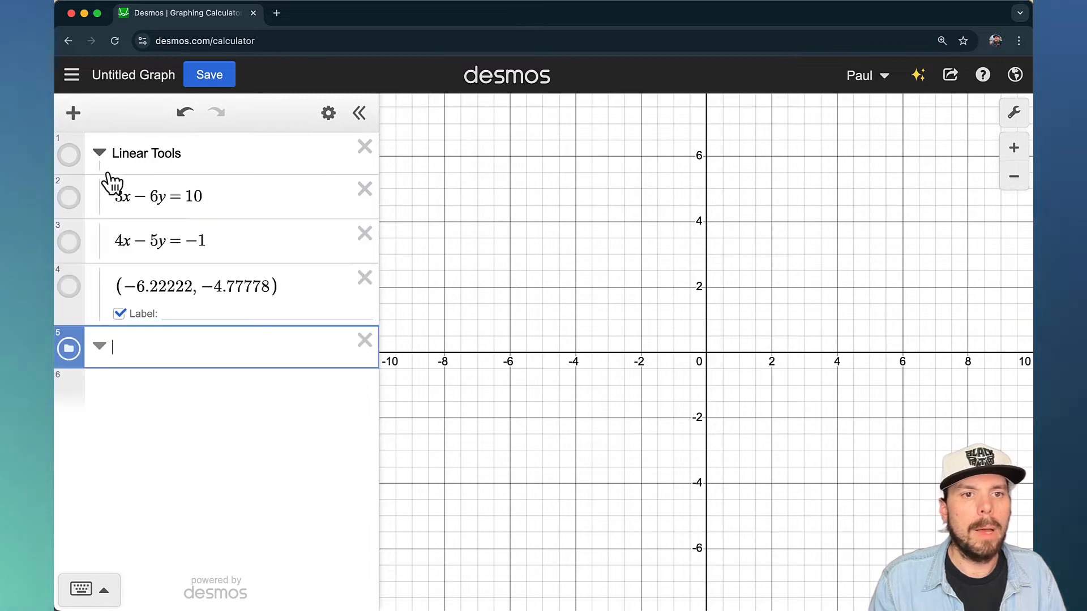
Step: Examine the list editing mode and the line style and color options of the first equation
{"action": "left_click", "coordinate": [328, 119]}
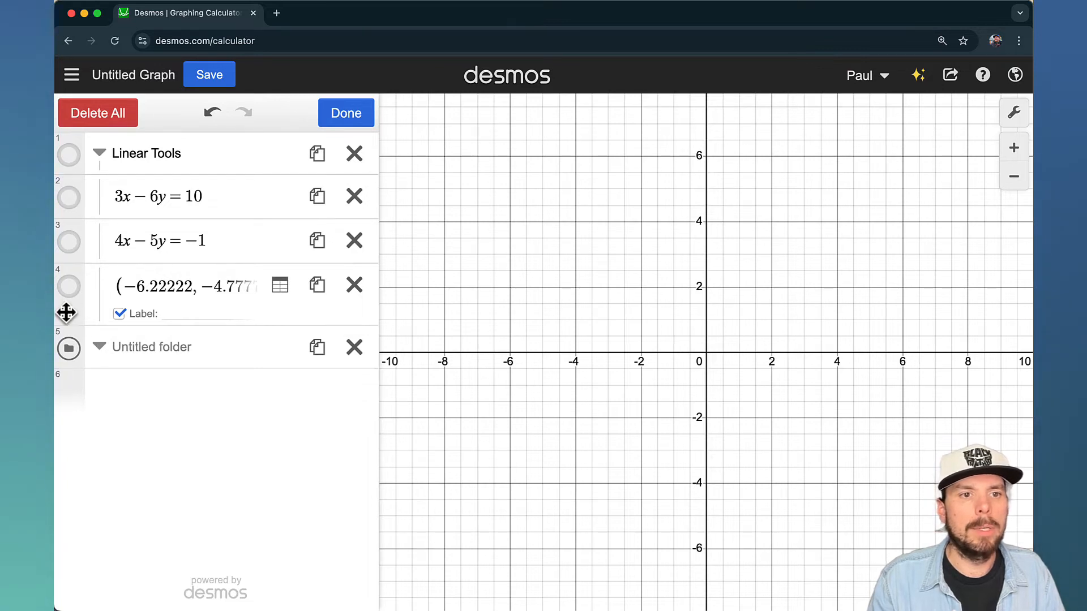
{"action": "left_click", "coordinate": [69, 198]}
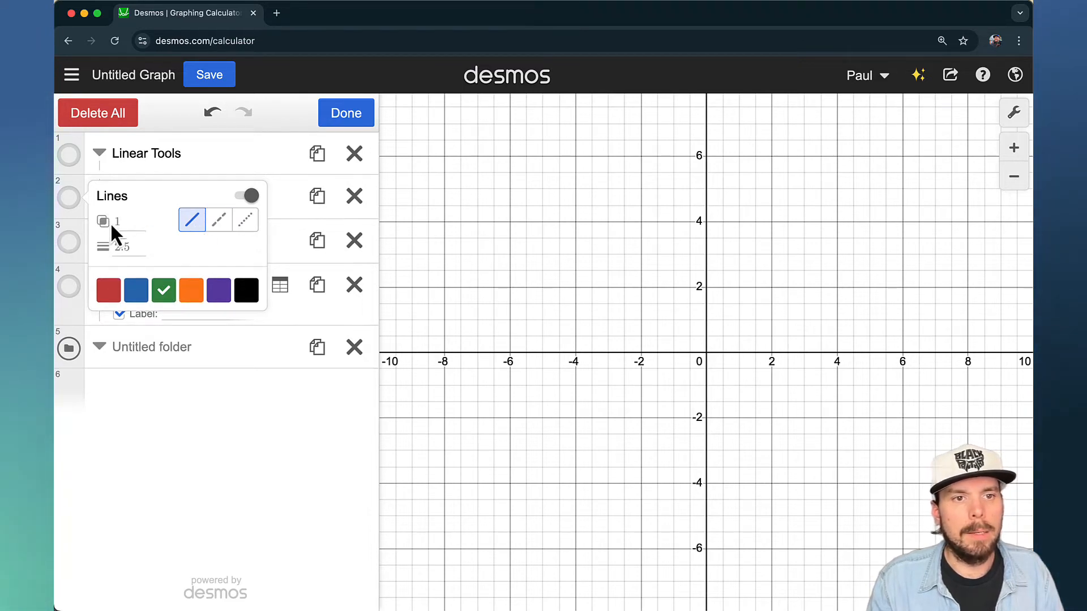
{"action": "left_click", "coordinate": [267, 172]}
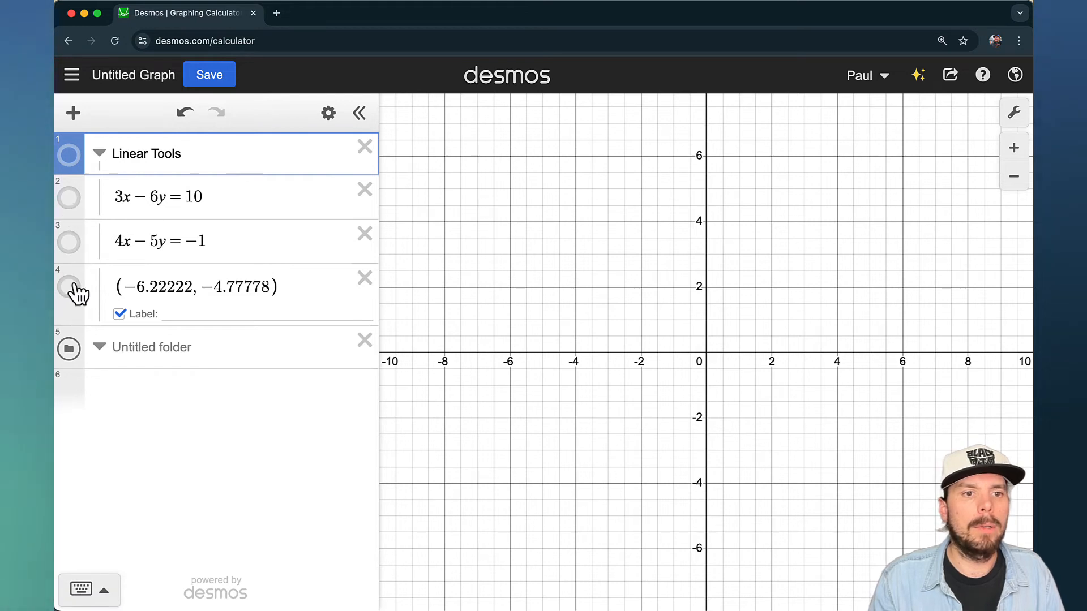
Step: Turn on the whole Linear Tools folder and hide its two equations, leaving only the labeled point shown
{"action": "left_click", "coordinate": [70, 158]}
{"action": "left_click", "coordinate": [69, 157]}
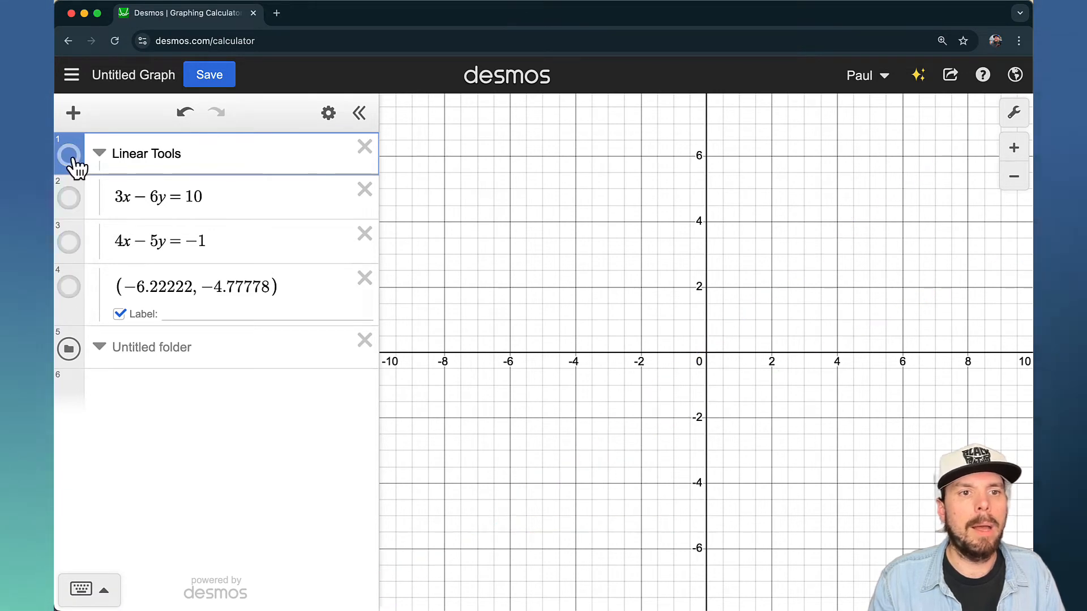
{"action": "left_click", "coordinate": [70, 157]}
{"action": "left_click", "coordinate": [69, 198]}
{"action": "left_click", "coordinate": [69, 242]}
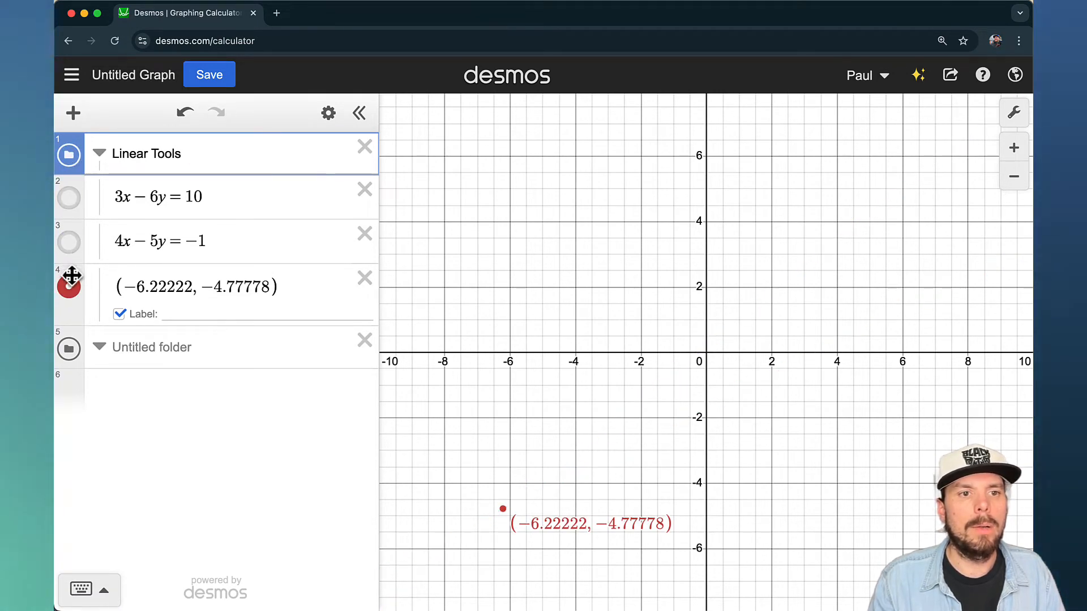
Step: Toggle the labeled intersection point off and on, leaving it shown
{"action": "left_click", "coordinate": [70, 286]}
{"action": "left_click", "coordinate": [70, 287]}
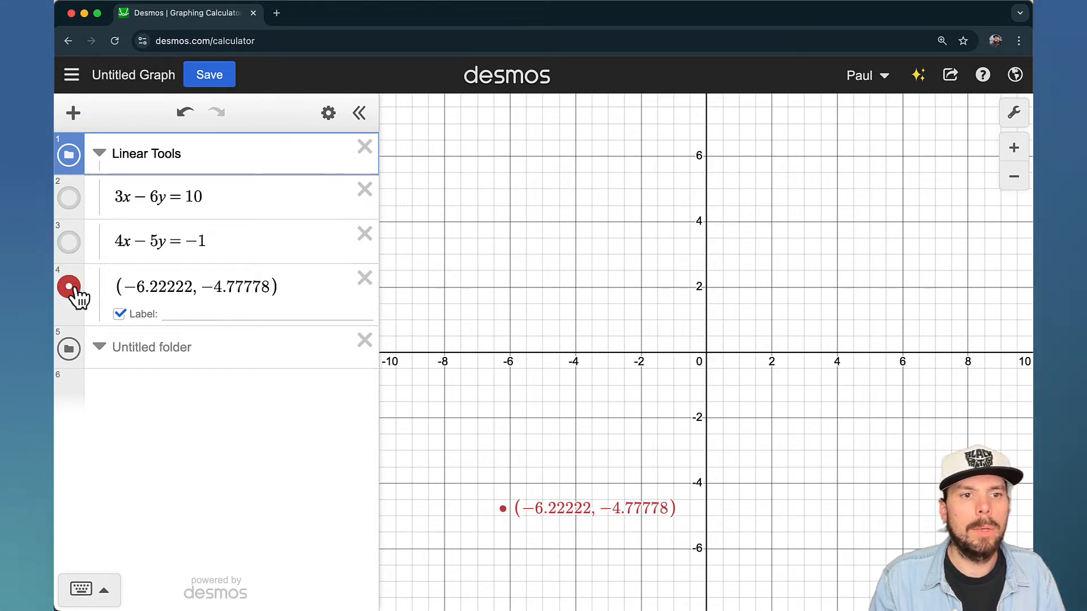
{"action": "left_click", "coordinate": [71, 287]}
{"action": "left_click", "coordinate": [69, 288]}
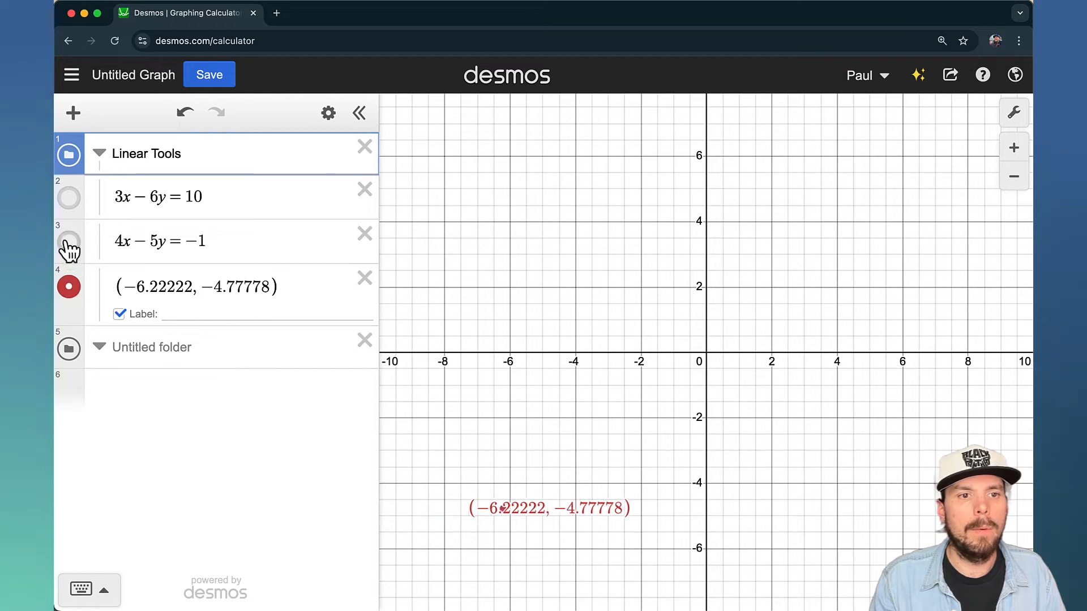
Step: Show both equations again and toggle the visibility of the whole Linear Tools folder, leaving all its graphs hidden
{"action": "left_click", "coordinate": [68, 242]}
{"action": "left_click", "coordinate": [68, 198]}
{"action": "left_click", "coordinate": [70, 156]}
{"action": "left_click", "coordinate": [70, 156]}
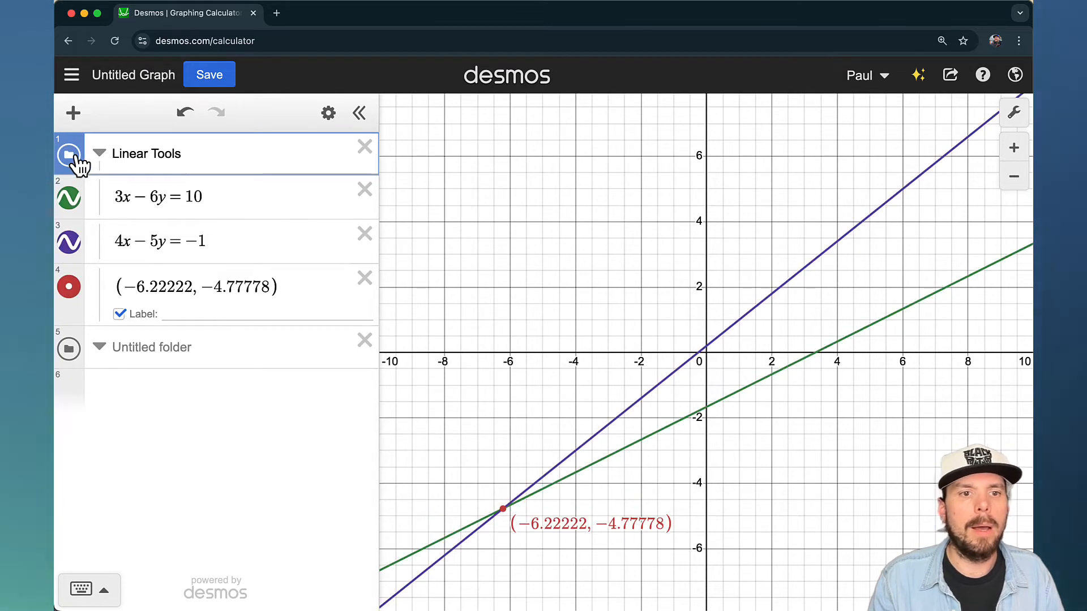
{"action": "left_click", "coordinate": [70, 156]}
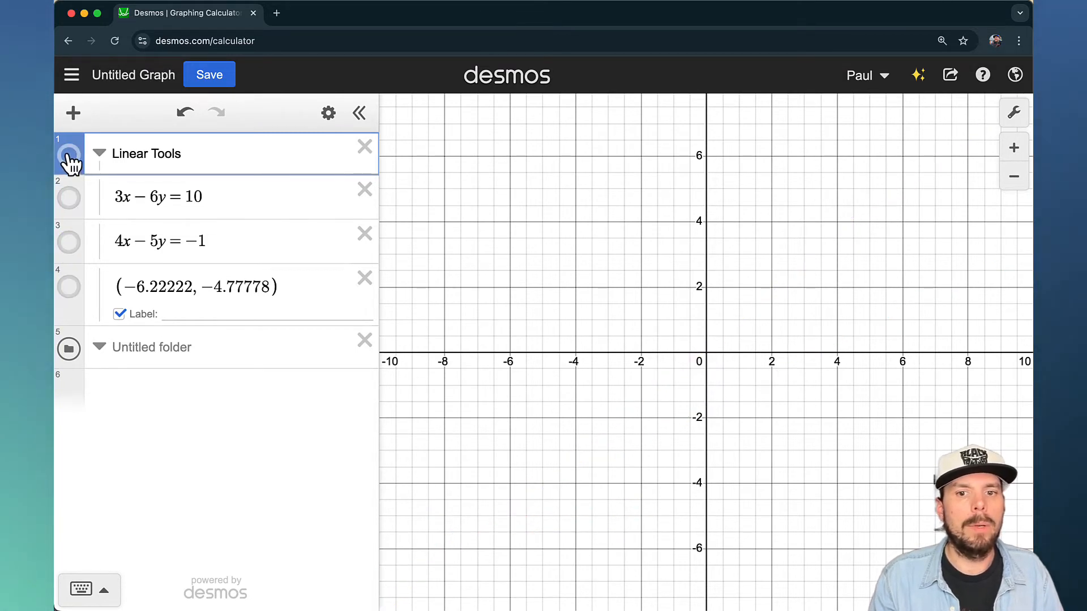
{"action": "left_click", "coordinate": [69, 155]}
{"action": "left_click", "coordinate": [69, 156]}
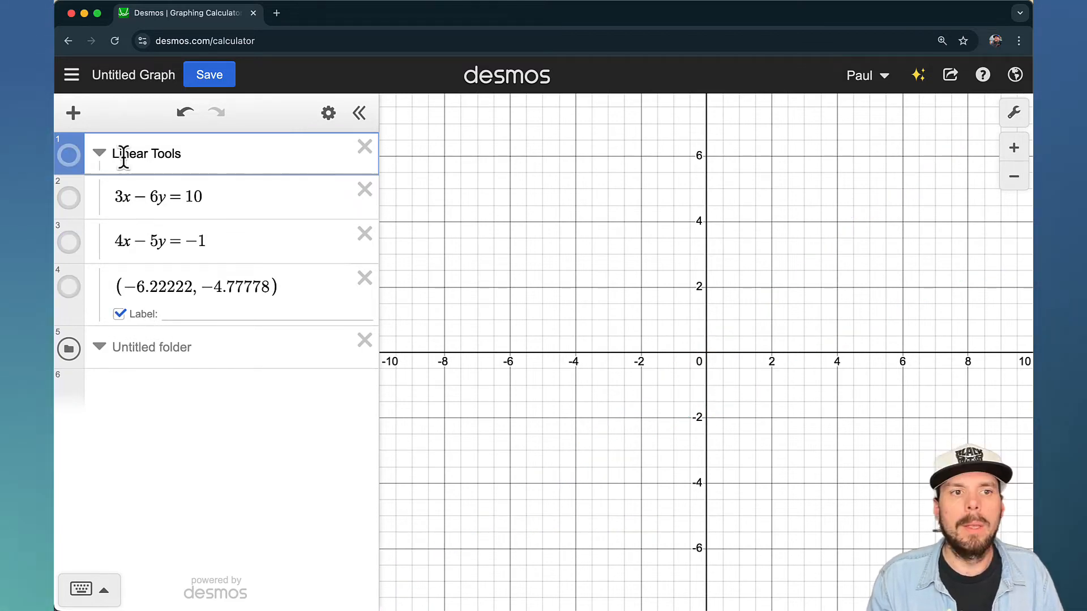
Step: Show all graphs of the Linear Tools folder, and toggle the minor gridlines and axis numbers off and back on
{"action": "left_click", "coordinate": [76, 154]}
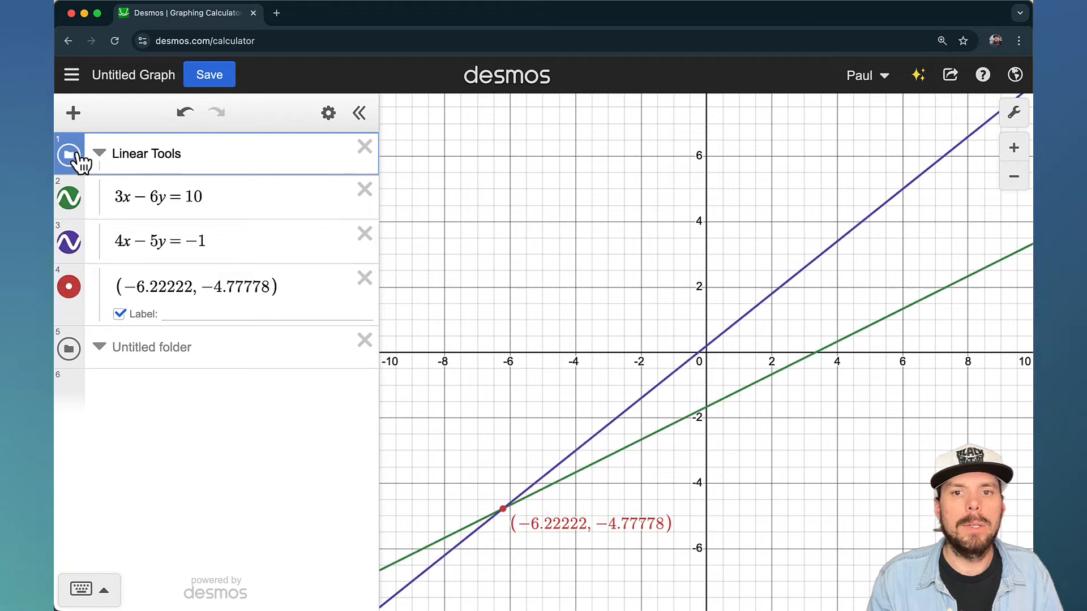
{"action": "left_click", "coordinate": [1014, 115]}
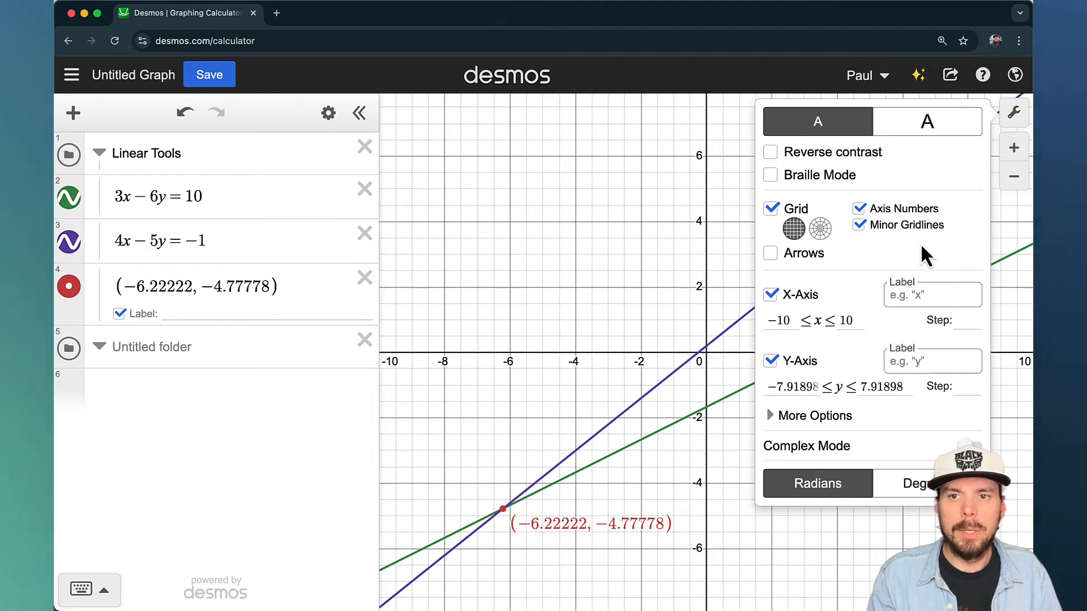
{"action": "left_click", "coordinate": [859, 225]}
{"action": "left_click", "coordinate": [859, 209]}
{"action": "left_click", "coordinate": [859, 208]}
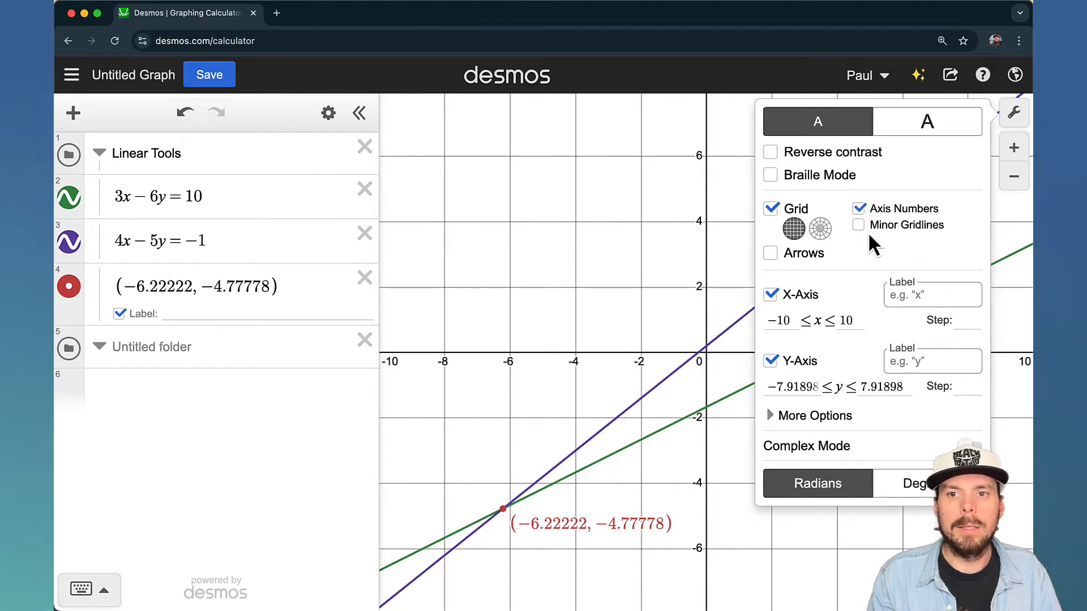
{"action": "left_click", "coordinate": [859, 225]}
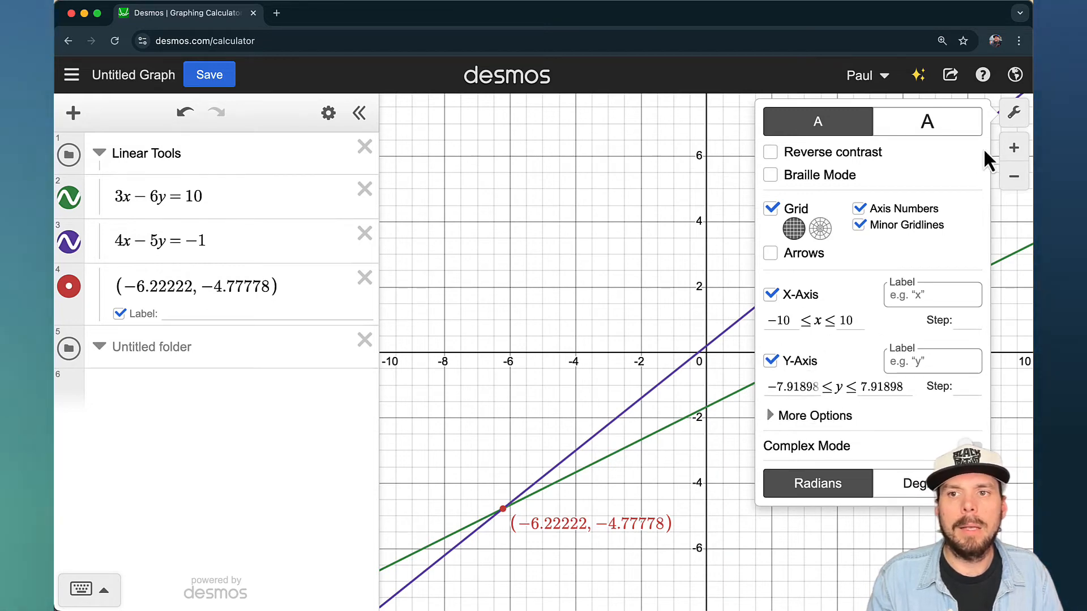
{"action": "left_click", "coordinate": [1013, 112]}
Step: Zoom the graph in and out and pan it, returning to the default view
{"action": "scroll", "coordinate": [810, 334], "scroll_direction": "down", "scroll_amount": 2}
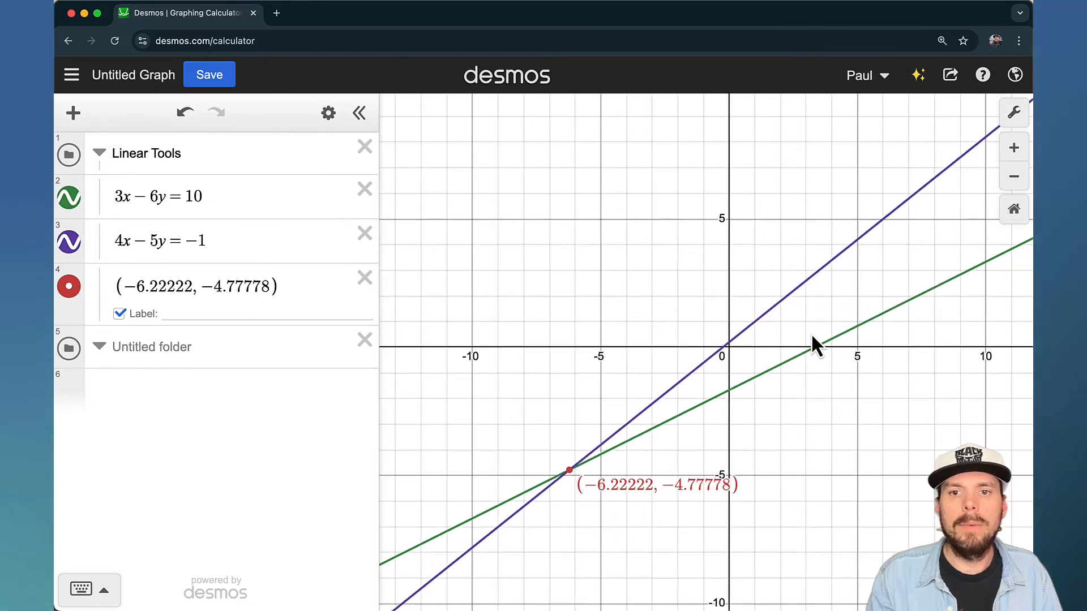
{"action": "scroll", "coordinate": [810, 334], "scroll_direction": "up", "scroll_amount": 5}
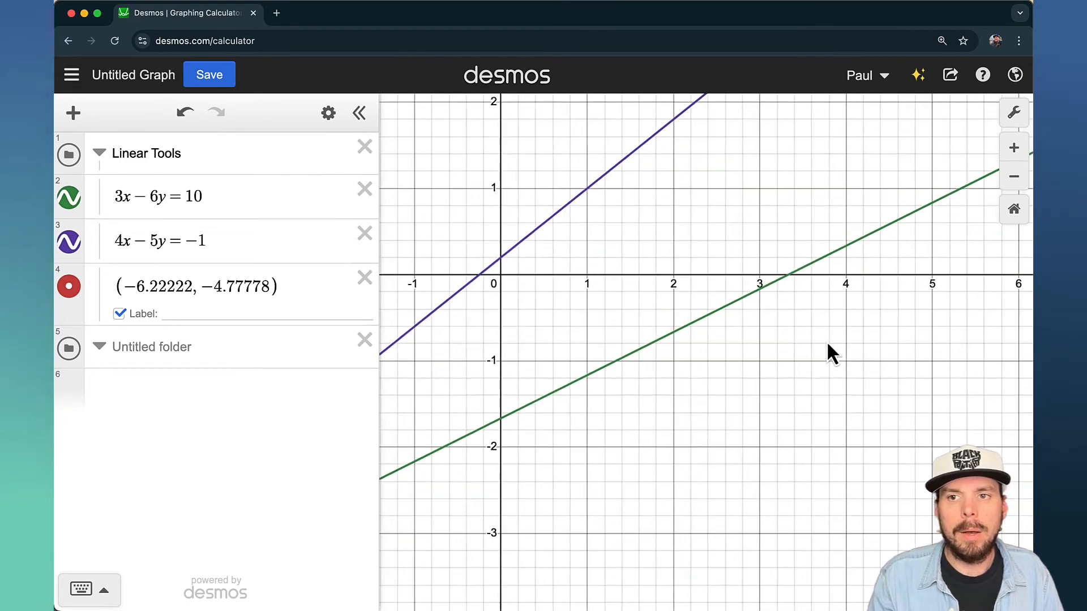
{"action": "scroll", "coordinate": [827, 345], "scroll_direction": "down", "scroll_amount": 2}
{"action": "left_click", "coordinate": [1013, 177]}
{"action": "left_click", "coordinate": [1013, 176]}
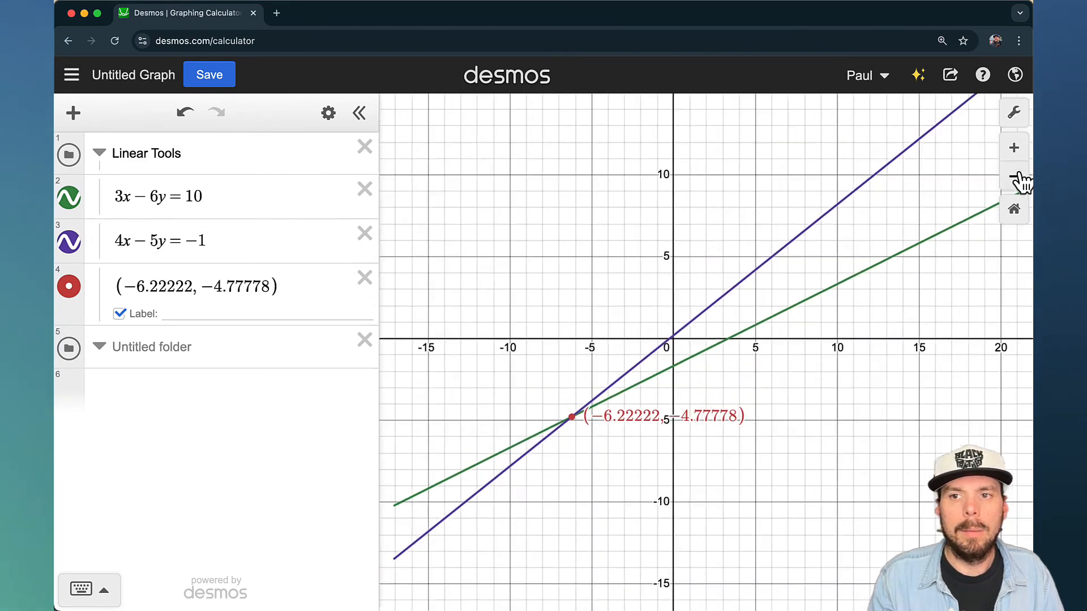
{"action": "left_click", "coordinate": [1016, 176]}
{"action": "left_click", "coordinate": [1011, 150]}
{"action": "left_click_drag", "start_coordinate": [882, 331], "coordinate": [906, 321]}
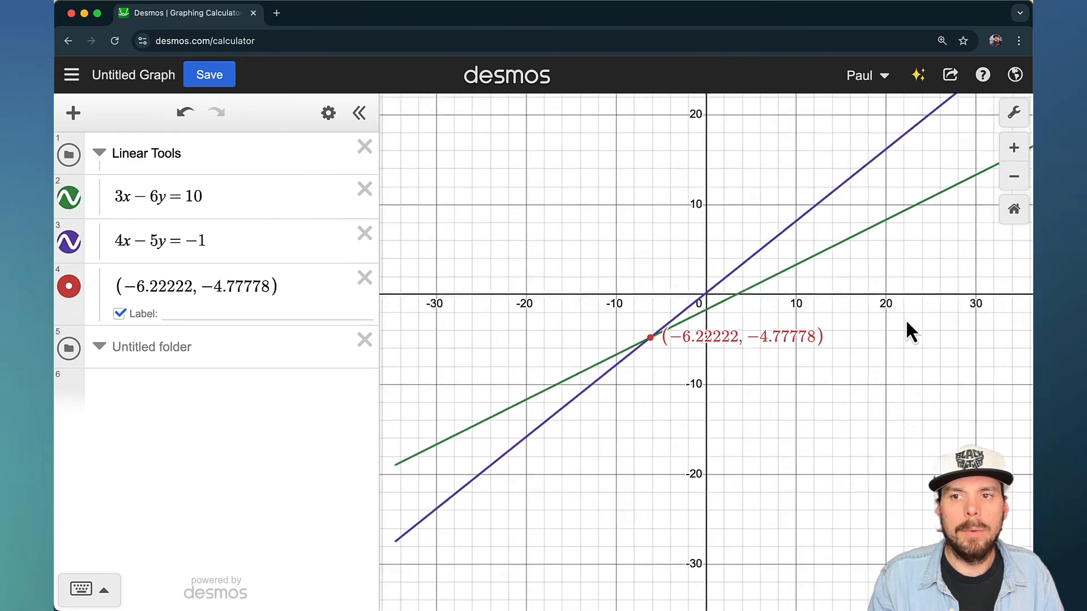
{"action": "left_click", "coordinate": [1013, 209]}
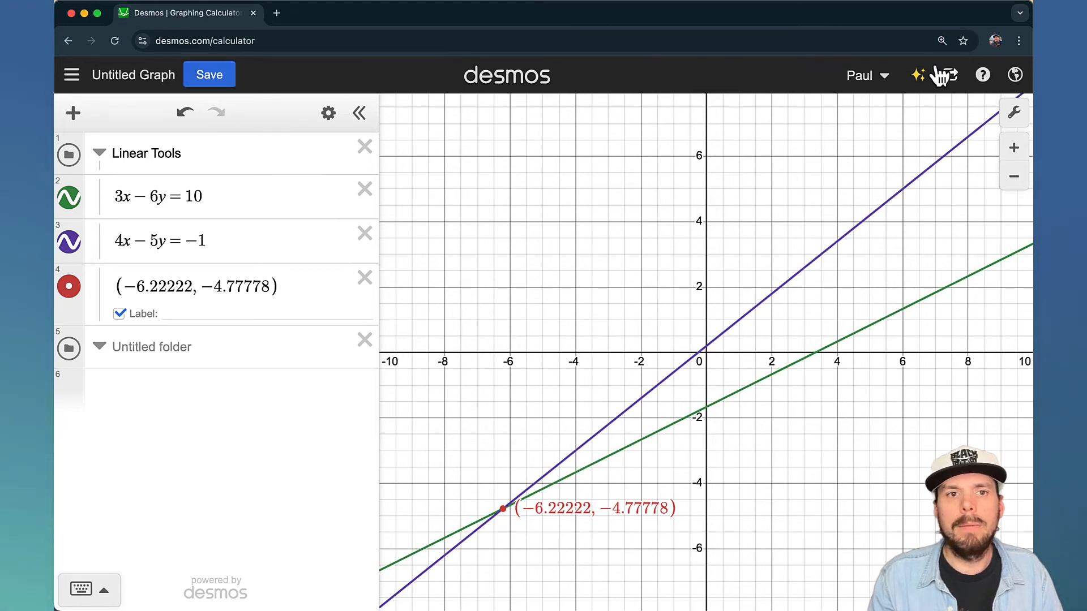
Step: Check the graph's sharing options and the signed-in account's options, leaving both closed
{"action": "left_click", "coordinate": [956, 80]}
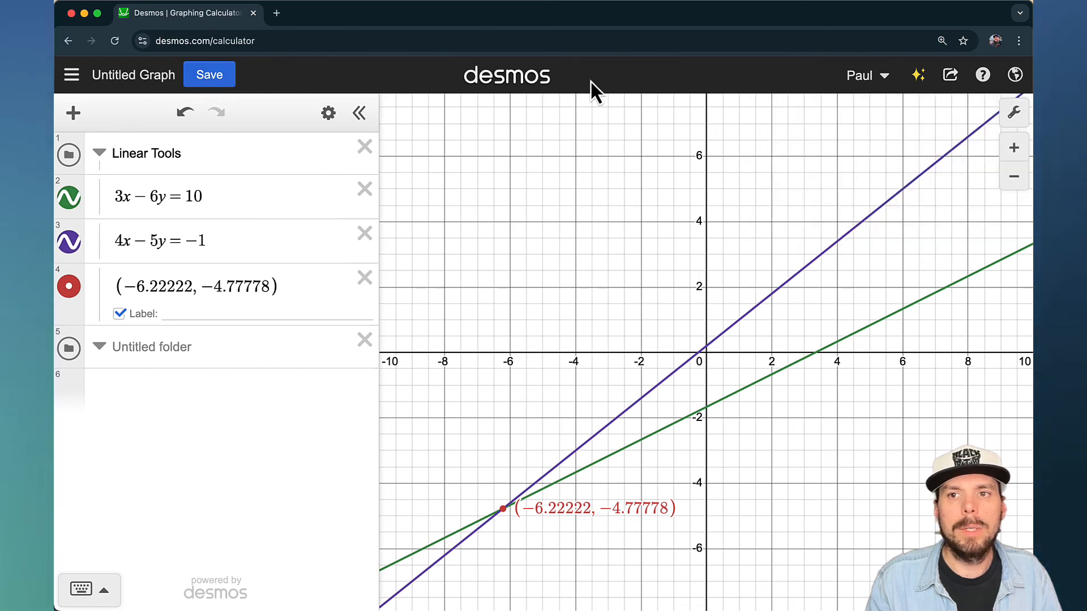
{"action": "left_click", "coordinate": [876, 77]}
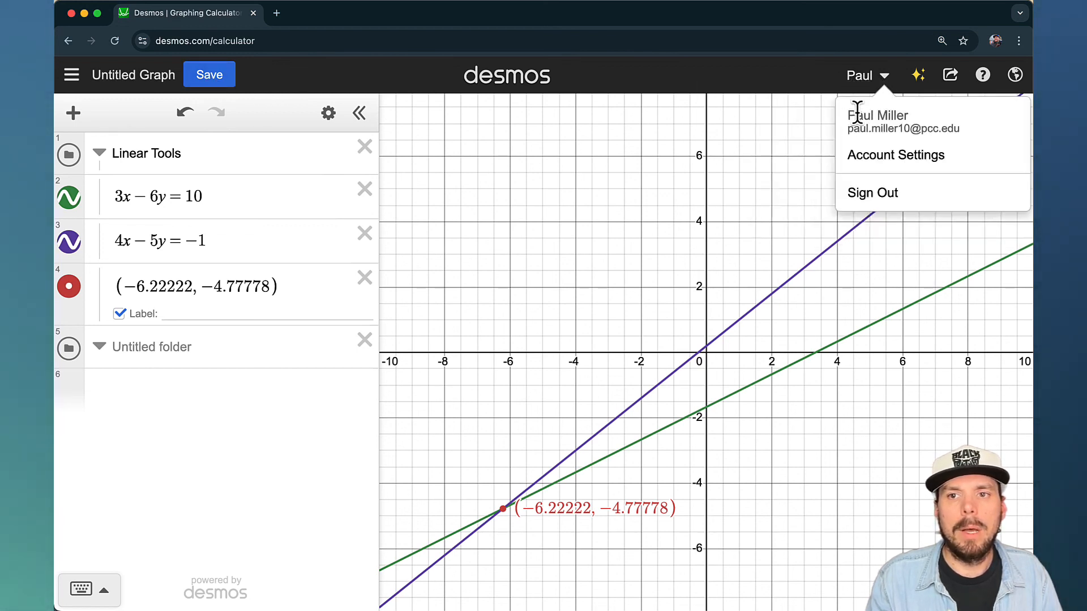
{"action": "left_click", "coordinate": [797, 73]}
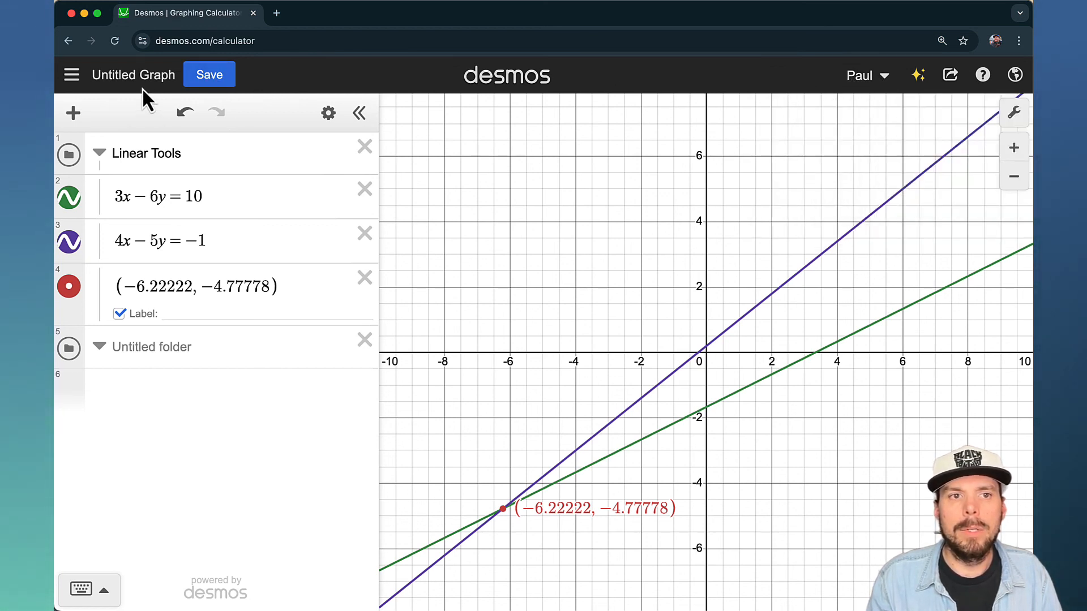
Step: Save the graph with the title "Example Video" and open the list of saved graphs
{"action": "left_click", "coordinate": [215, 84]}
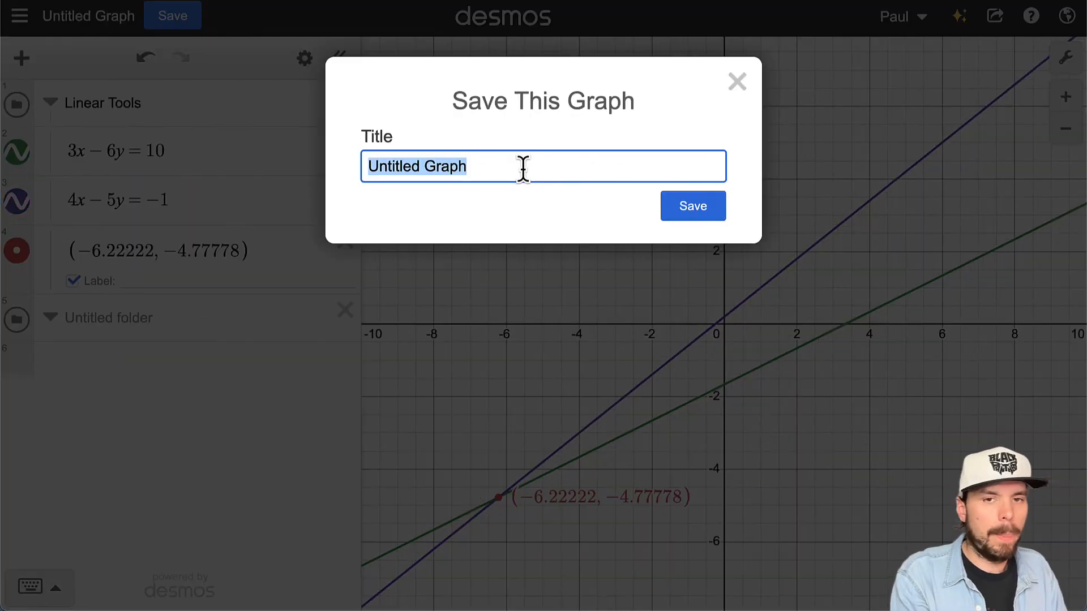
{"action": "type", "text": "Examp"}
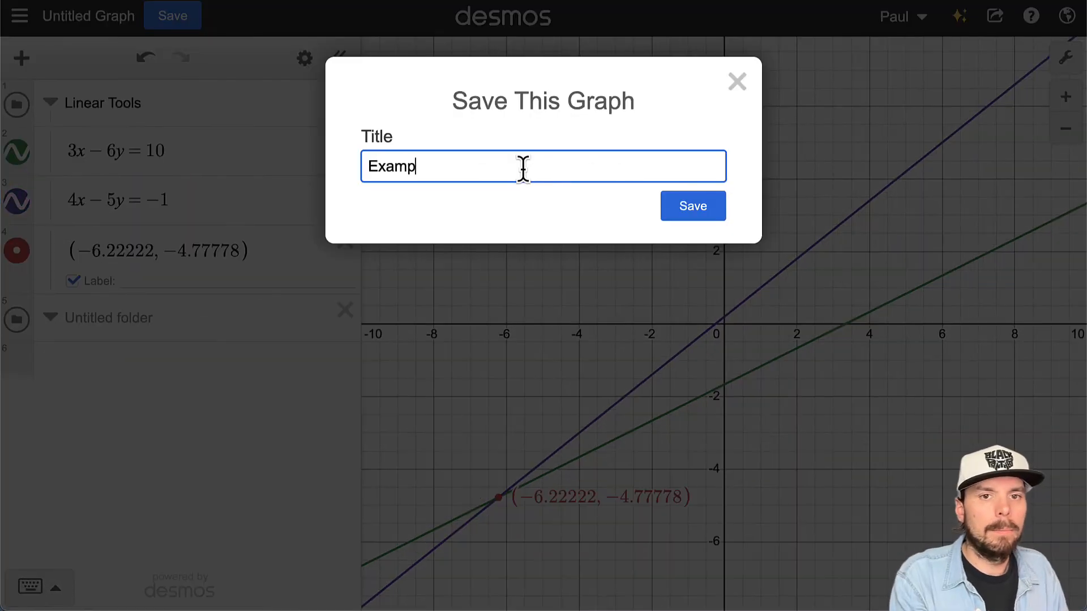
{"action": "type", "text": "le Video"}
{"action": "key", "text": "Return"}
{"action": "left_click", "coordinate": [20, 16]}
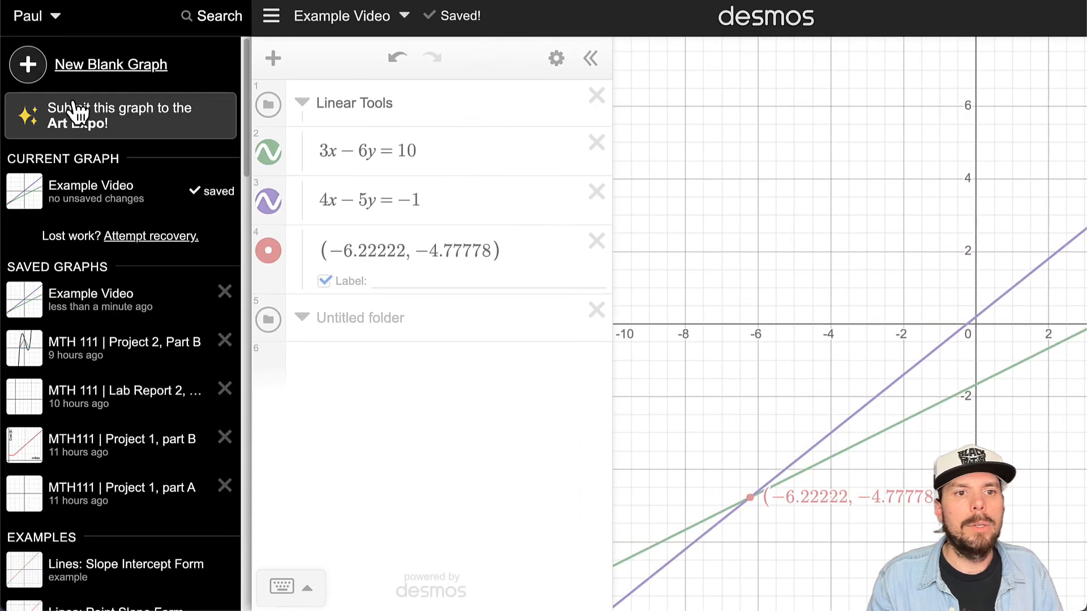